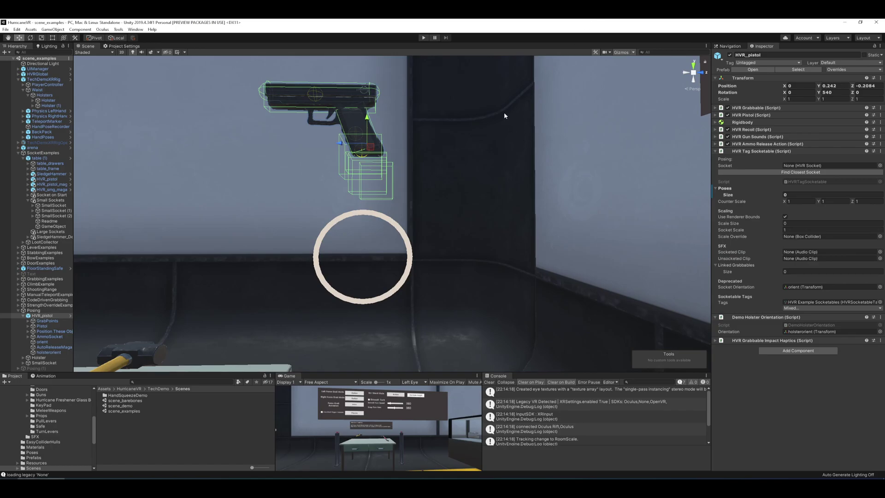
Play-test how HVR_pistol sits in the small socket, and clear its deprecated Socket Orientation reference
key(ctrl+p)
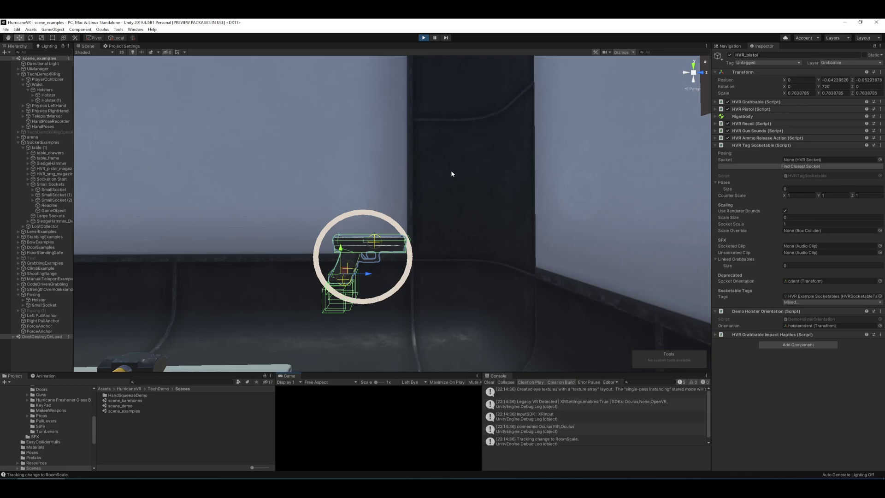
click(425, 38)
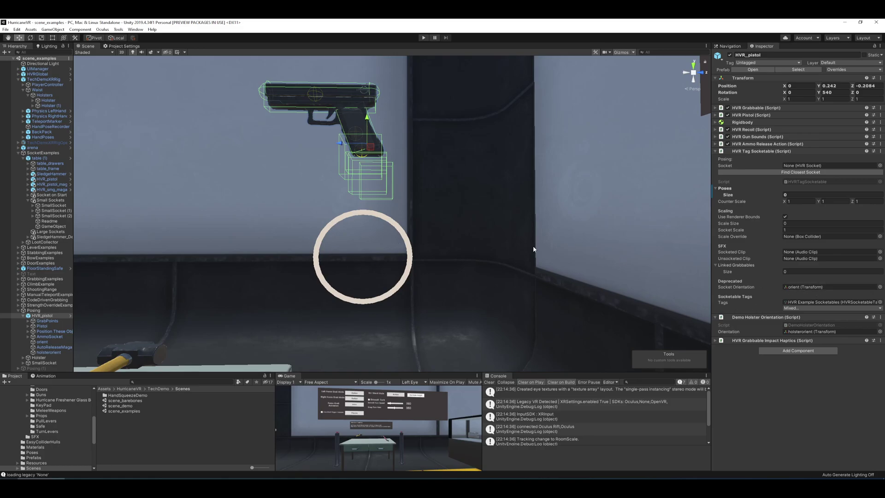
click(812, 286)
key(Delete)
Run the scene and inspect the transform of the HVR_pistol held by SmallSocket, trying a Y rotation of 0
key(ctrl+p)
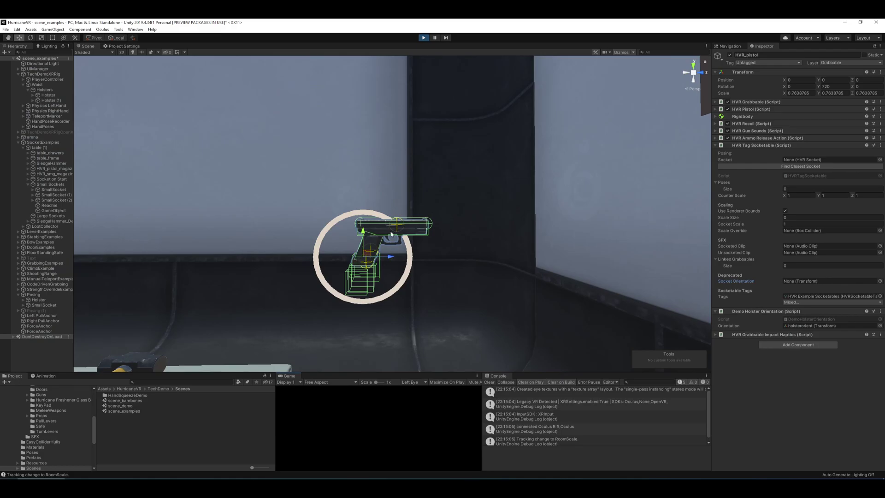
click(24, 300)
click(23, 300)
click(24, 305)
click(43, 310)
click(46, 315)
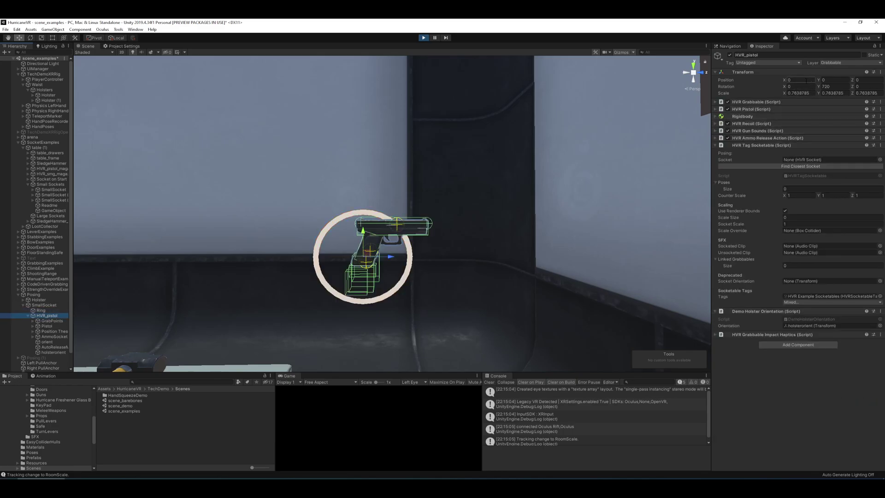
click(830, 86)
text(0)
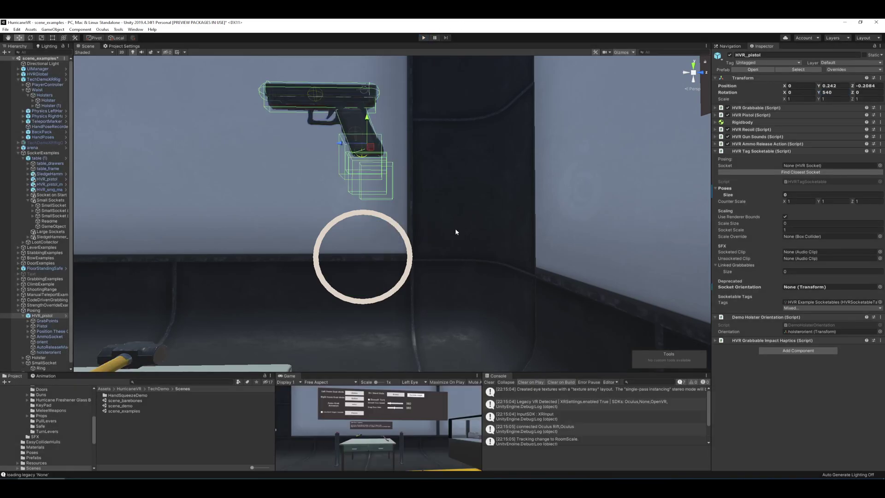
Have HVR_pistol's HVR Tag Socketable component find and assign the closest socket
drag(72, 299, 78, 299)
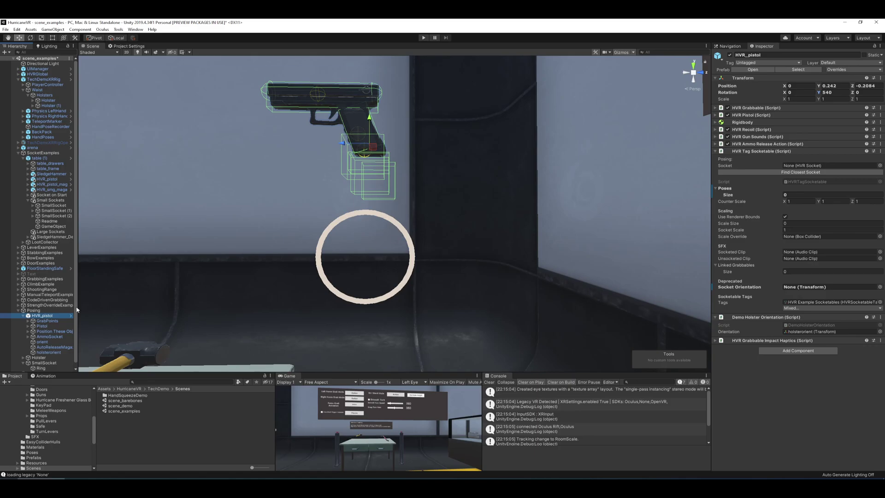
scroll(69, 287, down, 1)
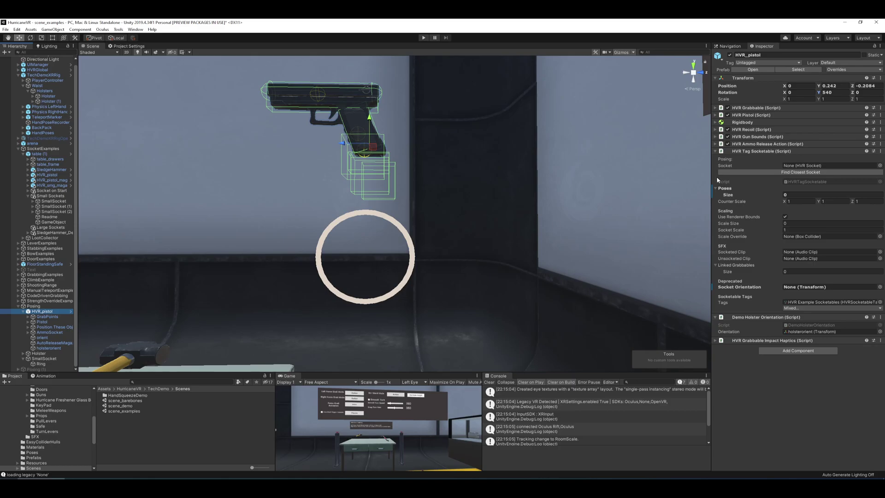
click(774, 172)
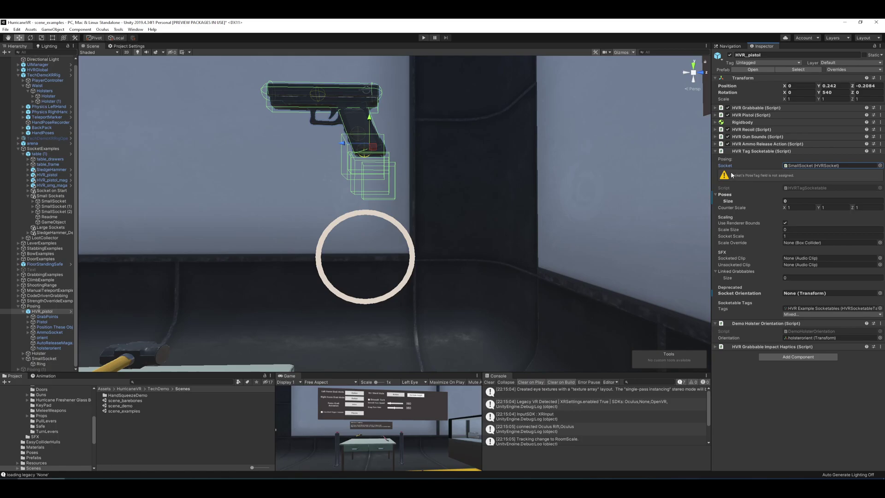
Open the assigned SmallSocket and set its Pose Tag to SmallSocket
double_click(820, 166)
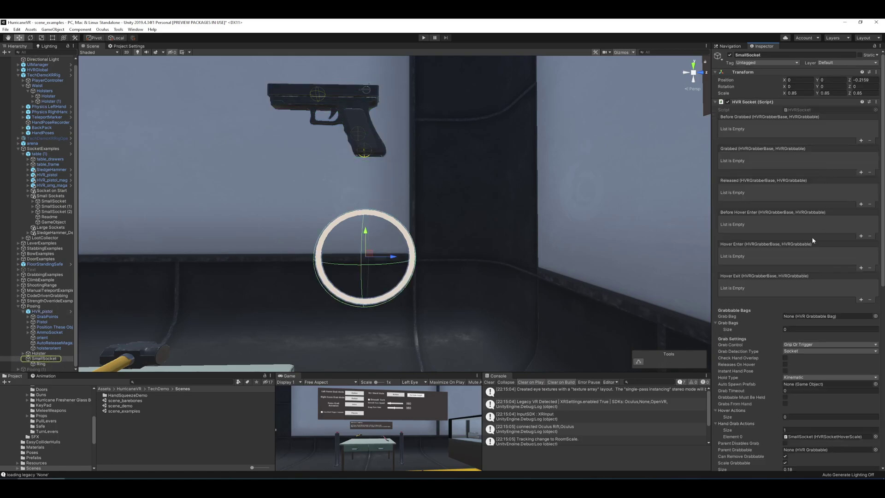
scroll(804, 251, down, 5)
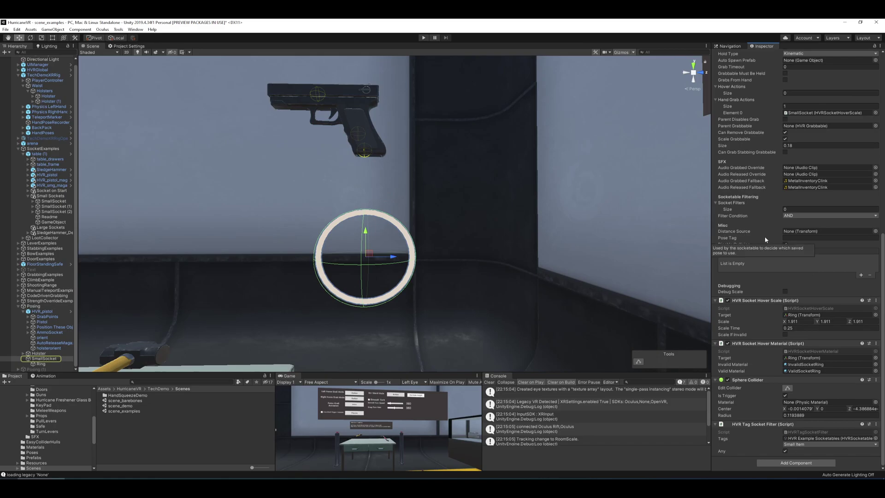
click(796, 237)
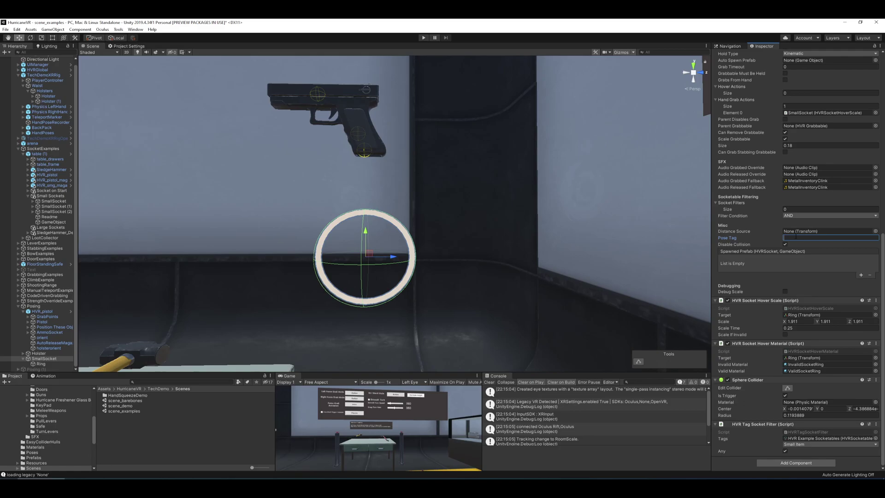
text(mall)
text(Socket)
click(23, 359)
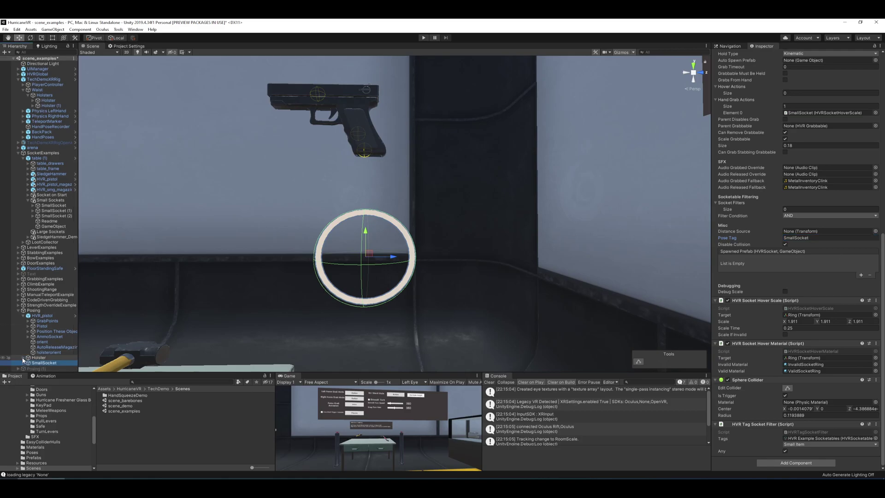
Check SmallSocket's scaling options and apply the socket scale to HVR_pistol
click(42, 316)
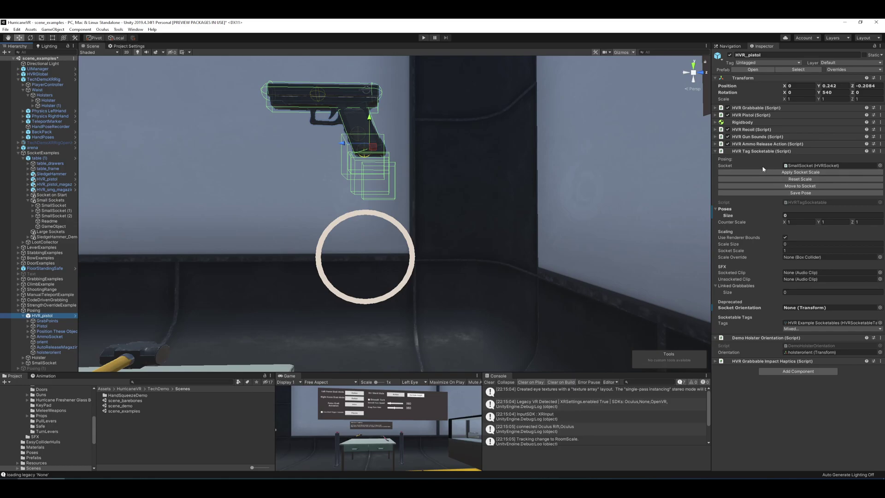
click(46, 363)
scroll(745, 287, down, 5)
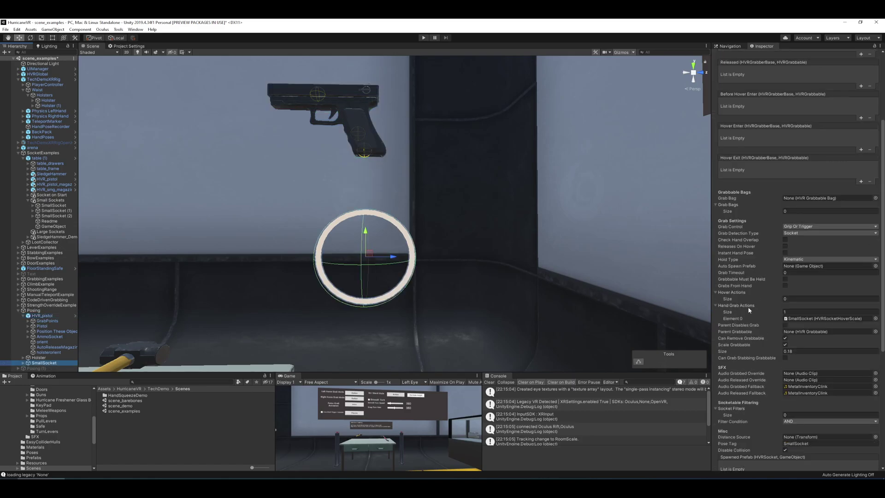
mouse_move(734, 345)
click(41, 316)
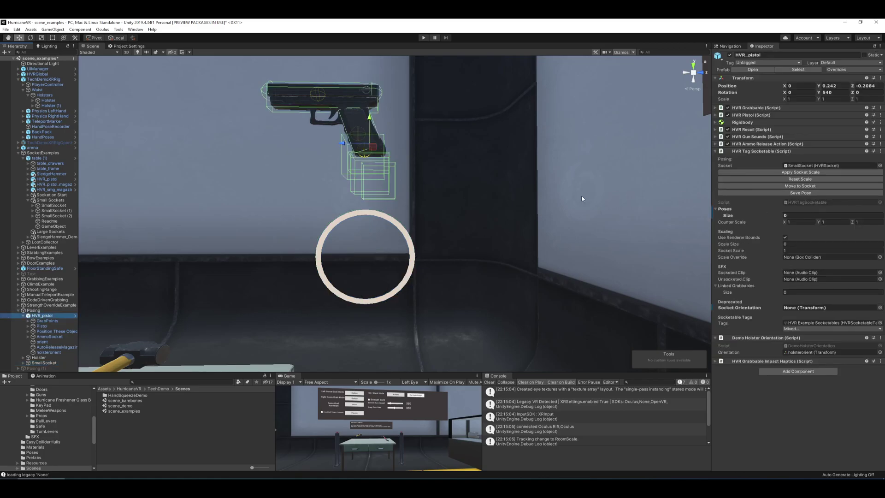
click(772, 173)
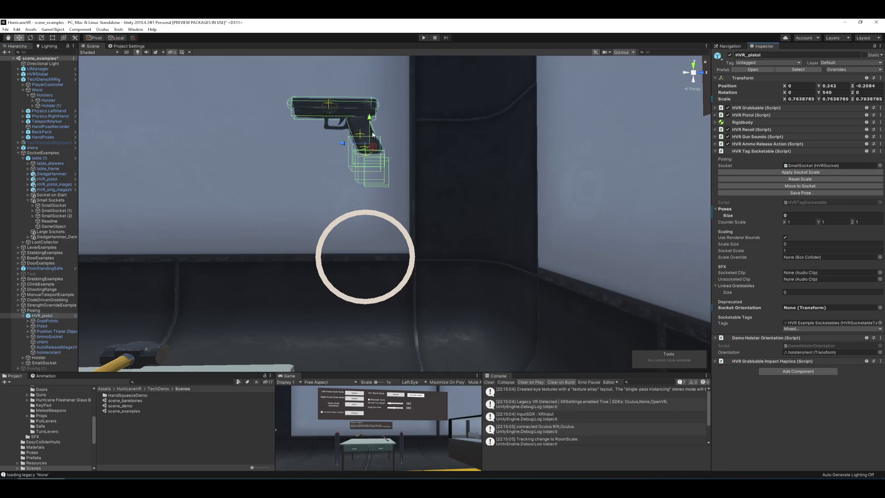
Fit the pistol inside the small socket's ring at about Y -0.04, Z -0.28, turned around to a Y rotation of 720
drag(369, 119, 377, 273)
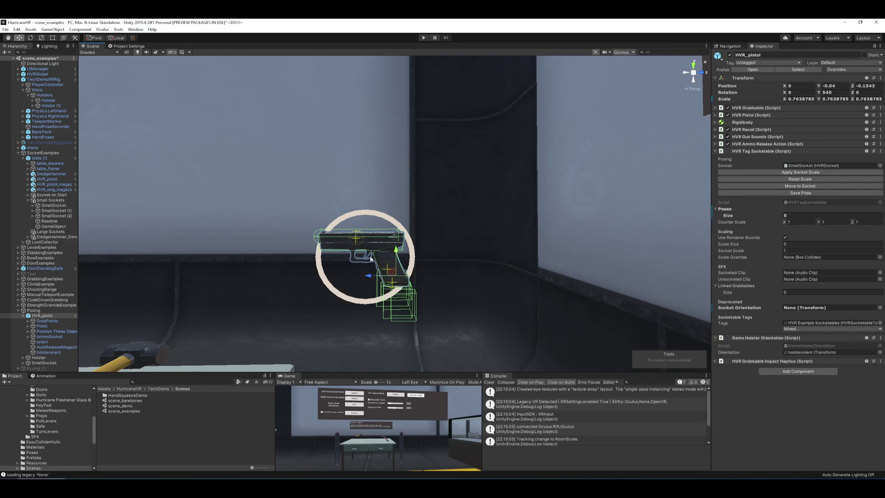
click(800, 179)
key(e)
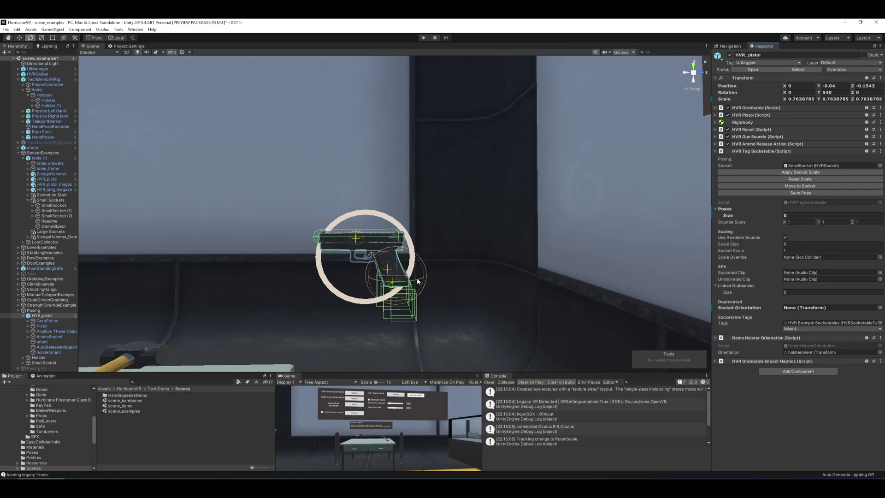
drag(419, 279, 367, 279)
key(w)
drag(426, 277, 366, 275)
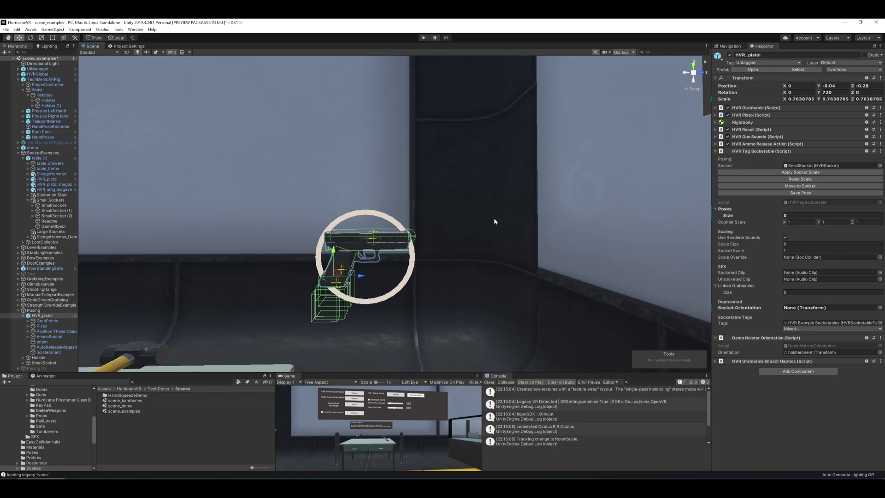
Save the pistol's current pose for SmallSocket and check the stored pose entry
alt+drag(478, 217, 454, 223)
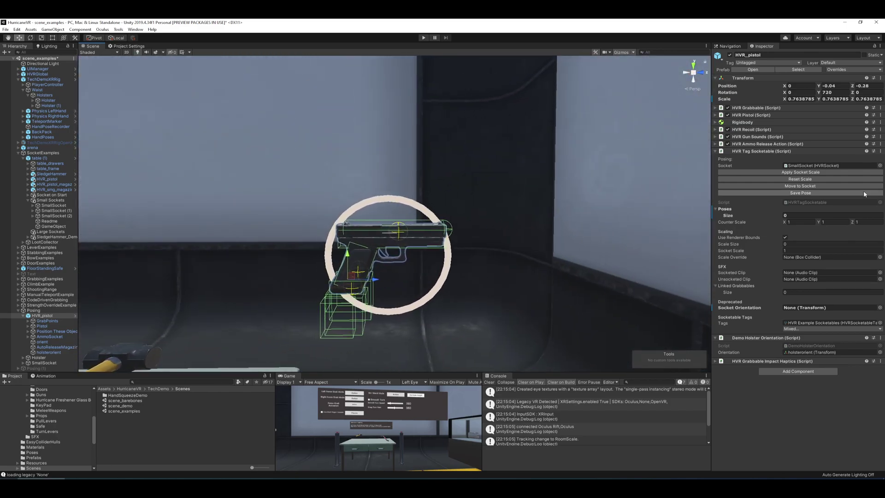
click(830, 193)
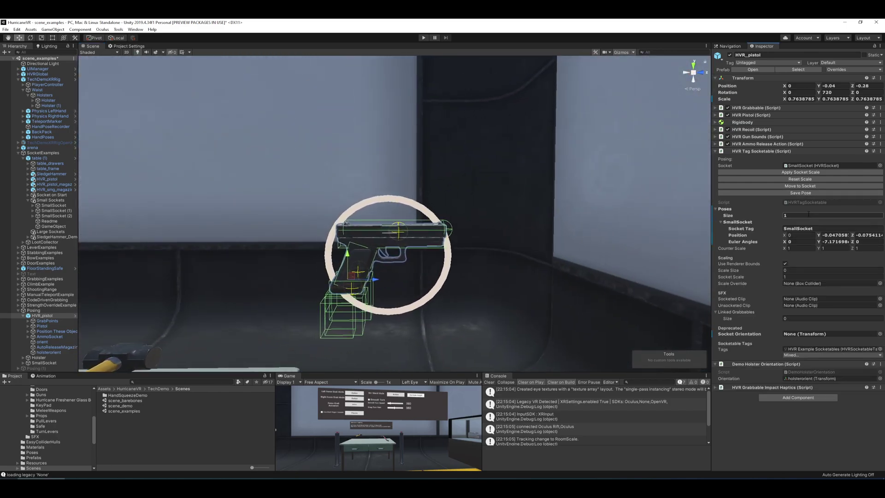
mouse_move(735, 220)
scroll(587, 217, up, 2)
scroll(587, 217, down, 5)
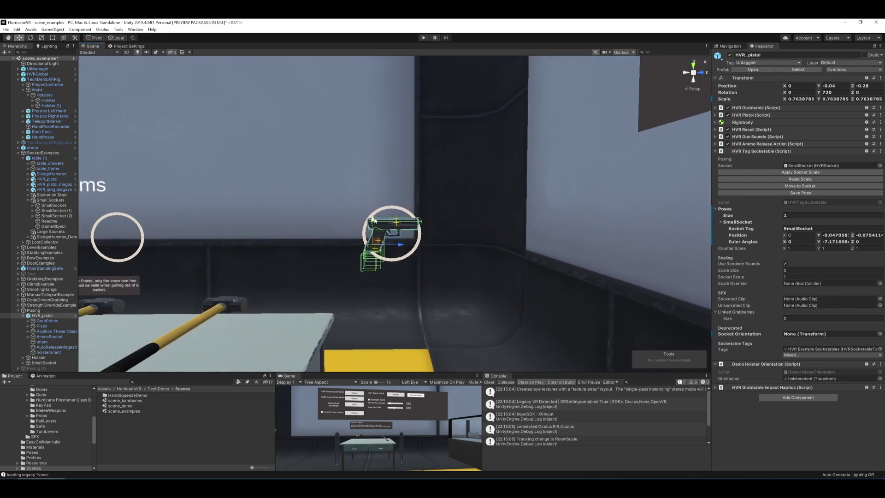
Raise the pistol to about Y 0.352, turn it to a Y rotation of about 807, and play-test the saved pose
drag(374, 221, 361, 131)
key(e)
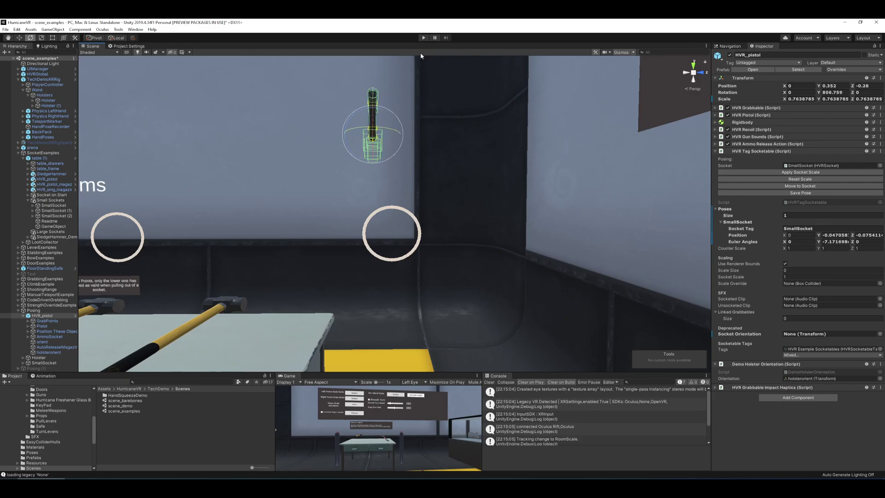
click(423, 38)
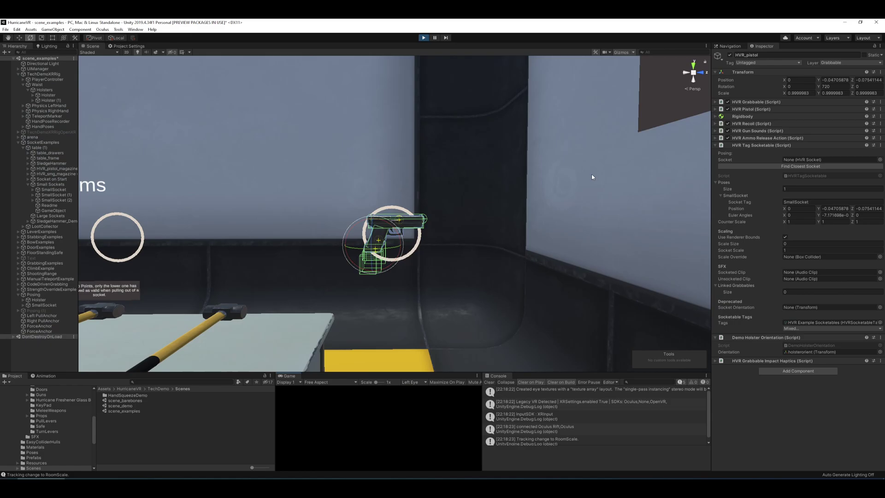
click(425, 38)
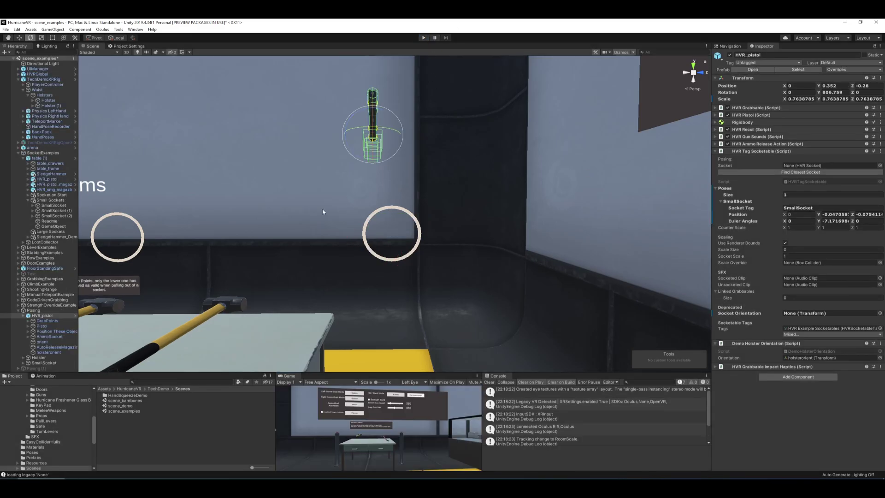
Enable Grabbable Must Be Held on SmallSocket and play-test the scene
click(48, 362)
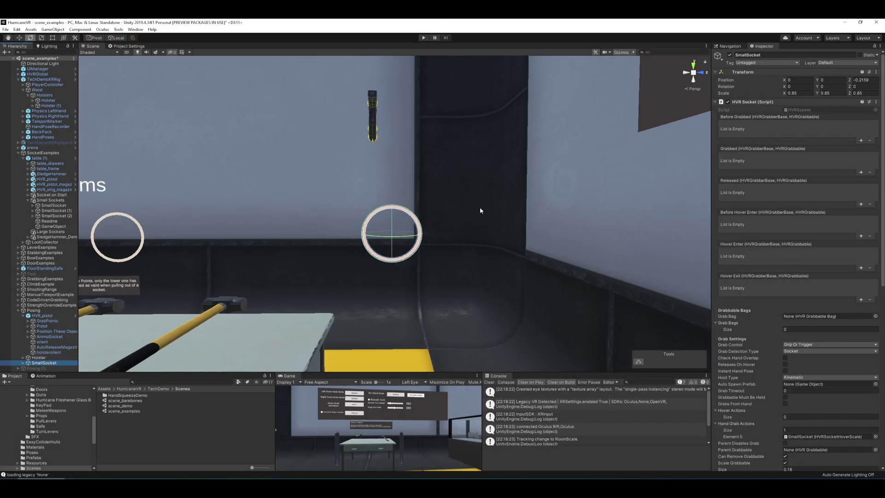
scroll(806, 223, down, 7)
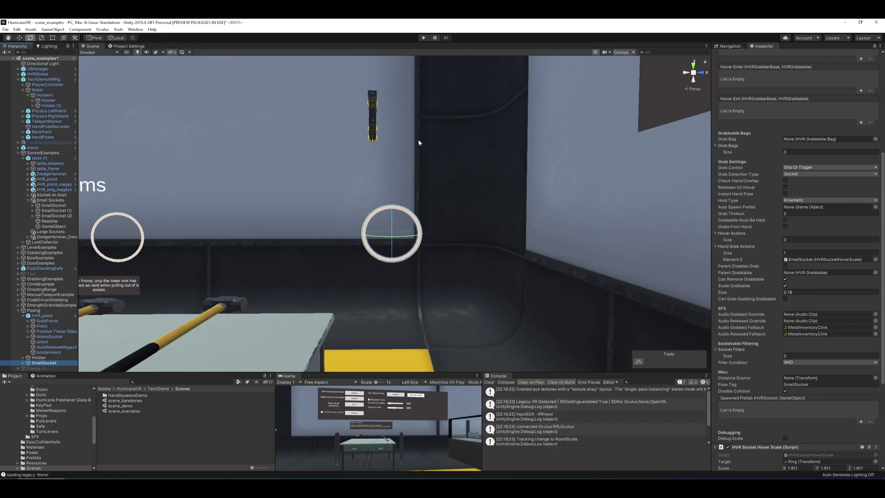
right_drag(428, 185, 429, 185)
key(w)
alt+drag(428, 185, 435, 194)
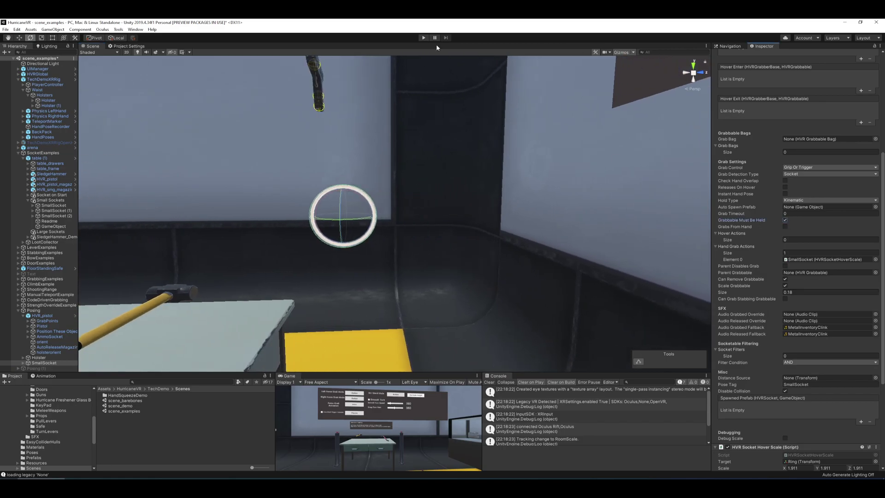
click(424, 38)
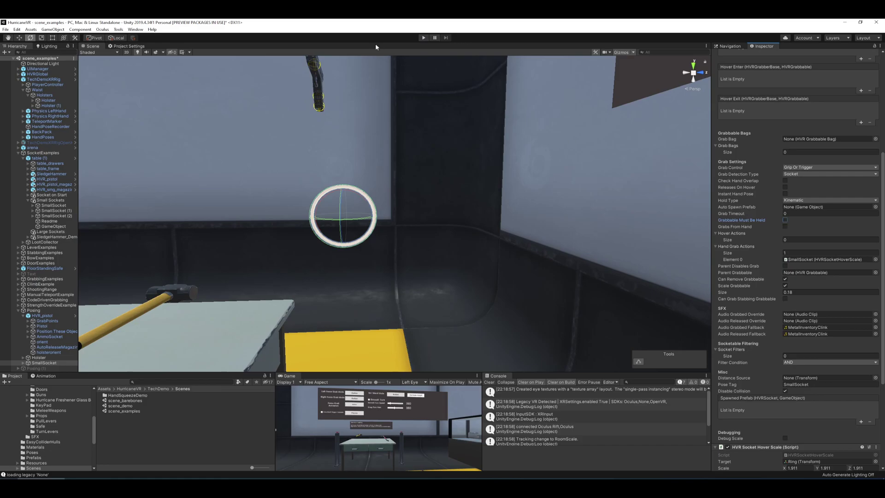
click(424, 38)
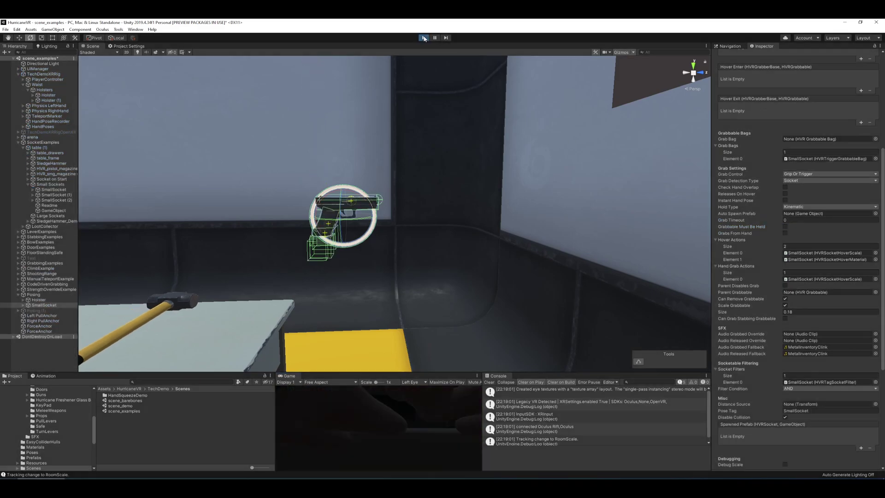
click(424, 39)
Review HVR_pistol's stored SmallSocket pose and Socket Orientation setting in its HVR Tag Socketable component
right_drag(409, 145, 404, 146)
key(w)
key(s)
click(60, 316)
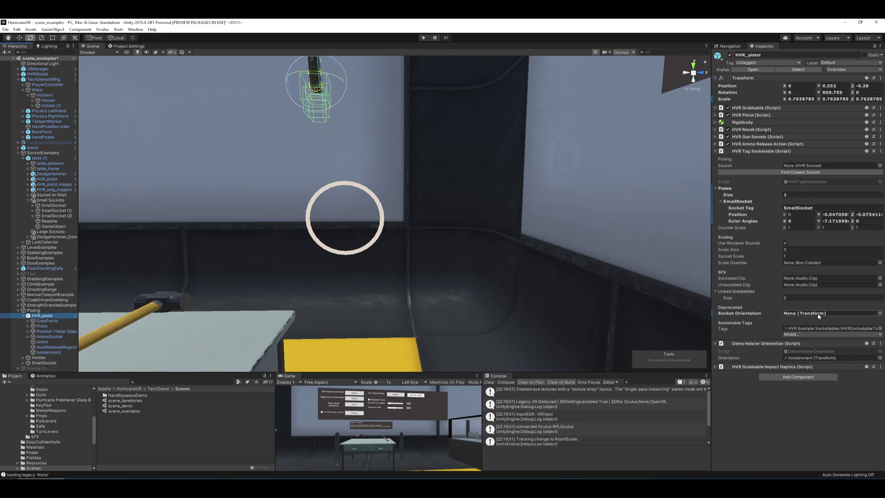
right_drag(478, 152, 461, 161)
key(w)
key(s)
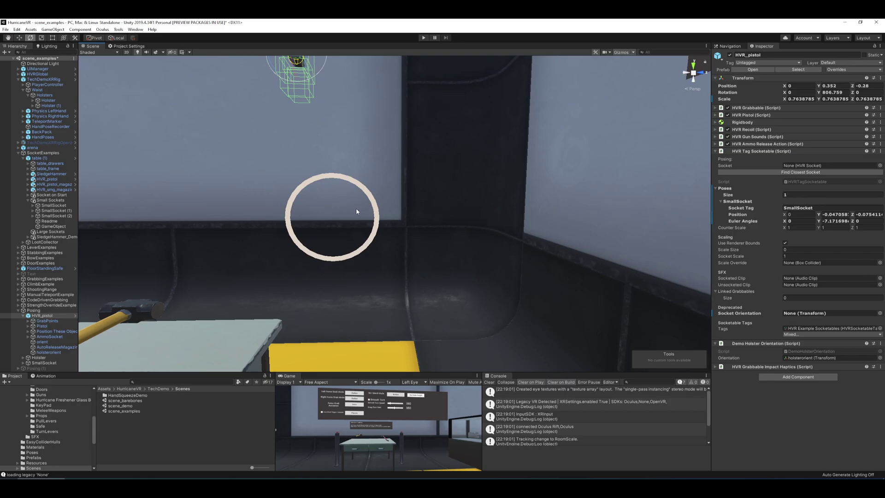
Assign the Holster object under Posing as the socket in HVR_pistol's HVR Tag Socketable component
click(45, 358)
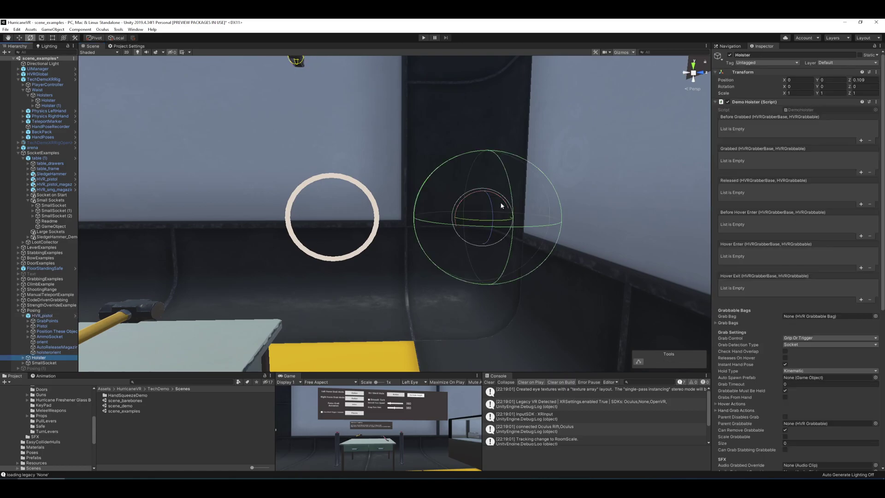
right_drag(501, 206, 463, 162)
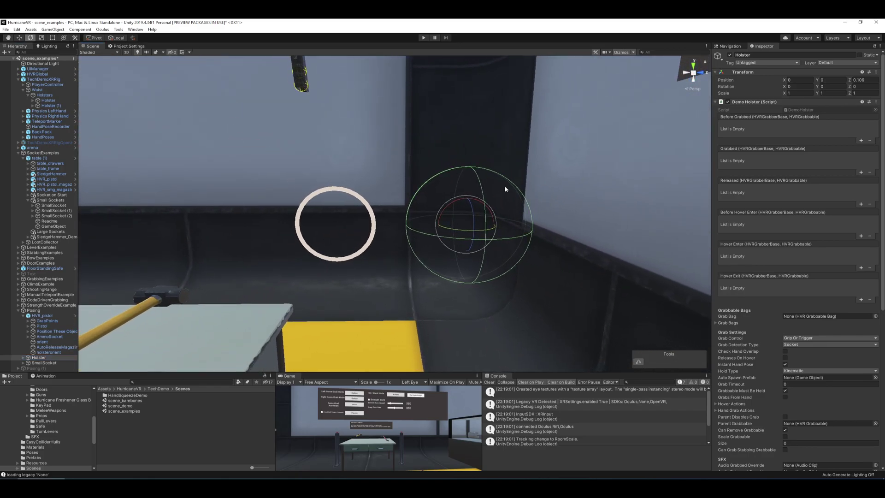
right_drag(506, 188, 499, 195)
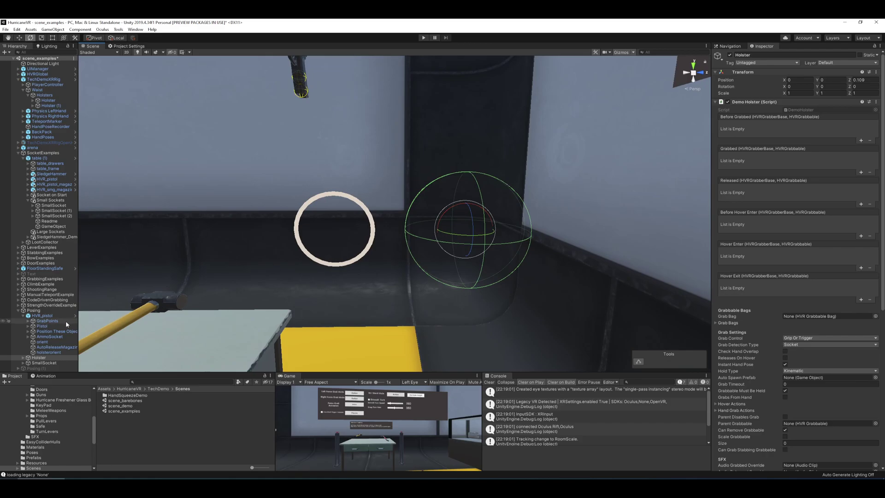
click(46, 316)
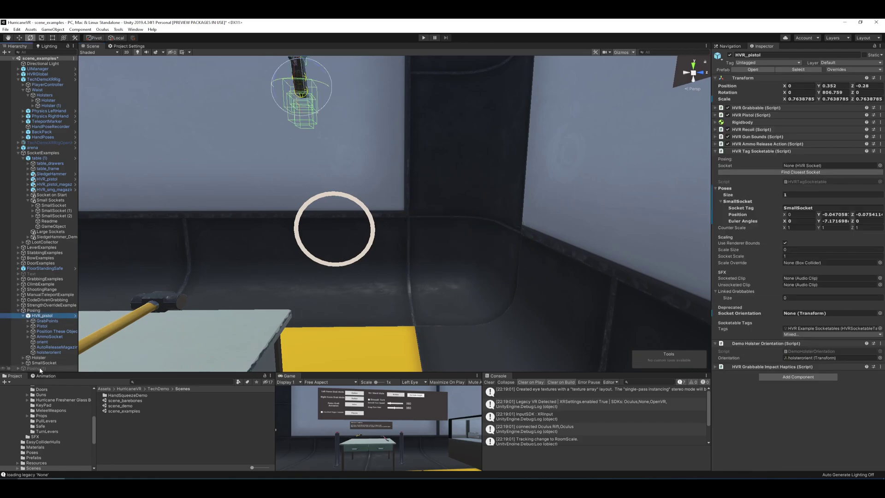
drag(62, 357, 797, 169)
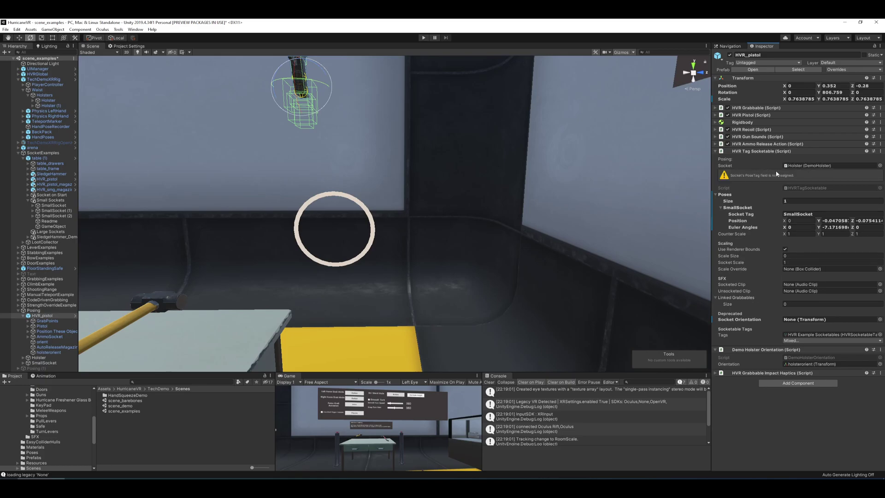
Set the Pose Tag of the Holster socket to "Holster"
double_click(801, 166)
scroll(816, 311, down, 10)
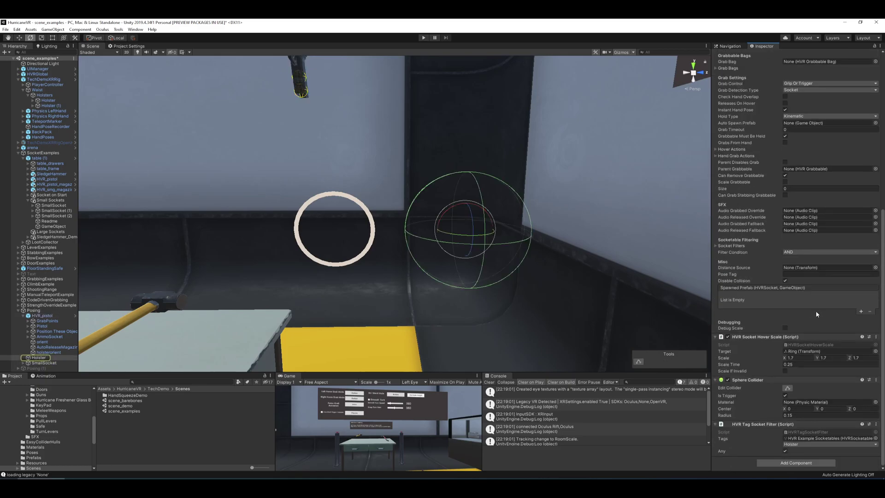
text(Holster)
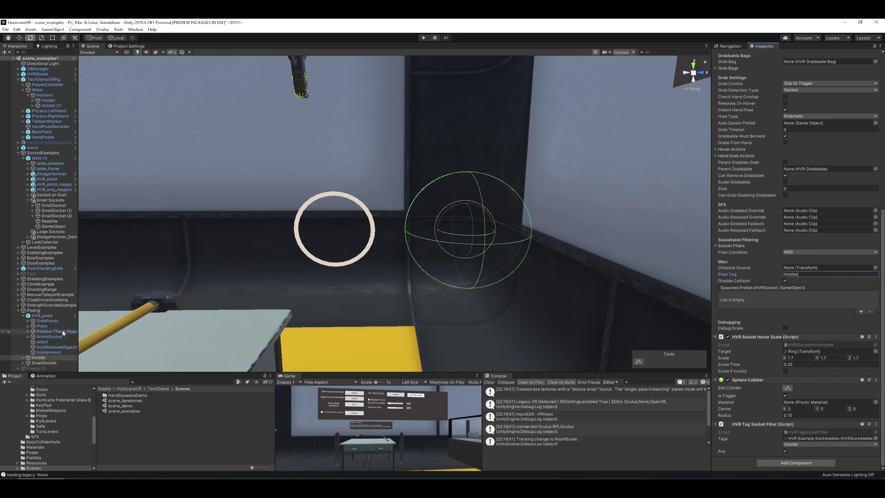
Restore HVR_pistol's scale to 1 on all axes and move the pistol to the Holster socket
click(43, 315)
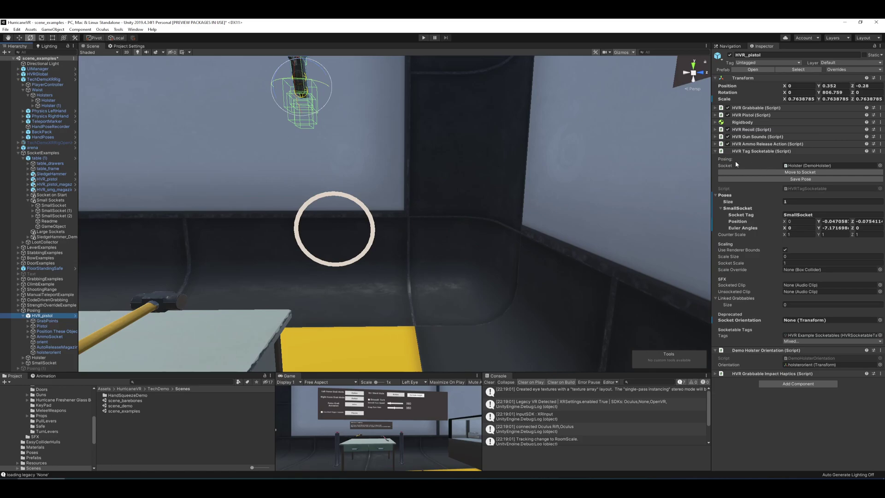
click(742, 173)
right_click(726, 98)
click(751, 110)
mouse_move(422, 157)
right_down()
mouse_move(417, 131)
mouse_move(423, 152)
right_up()
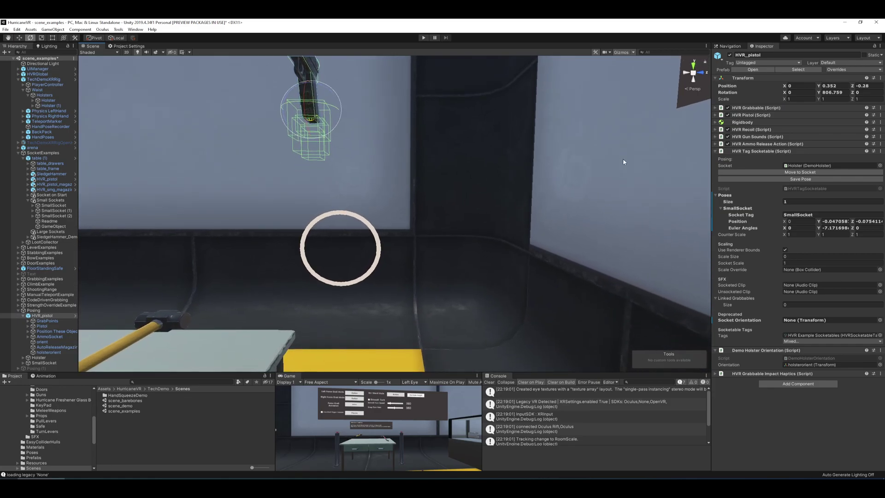
click(800, 173)
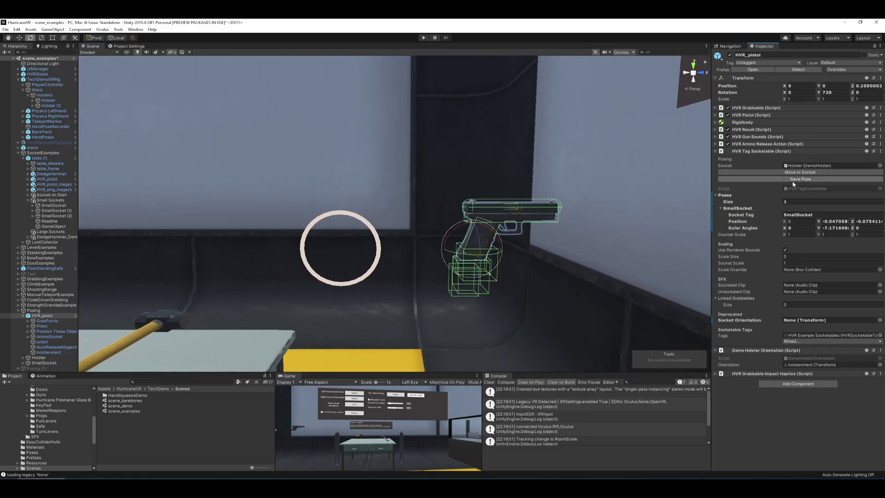
Rotate the pistol to about 90 degrees around X so that its barrel points down
key(d)
right_drag(479, 213, 464, 211)
key(w)
key(s)
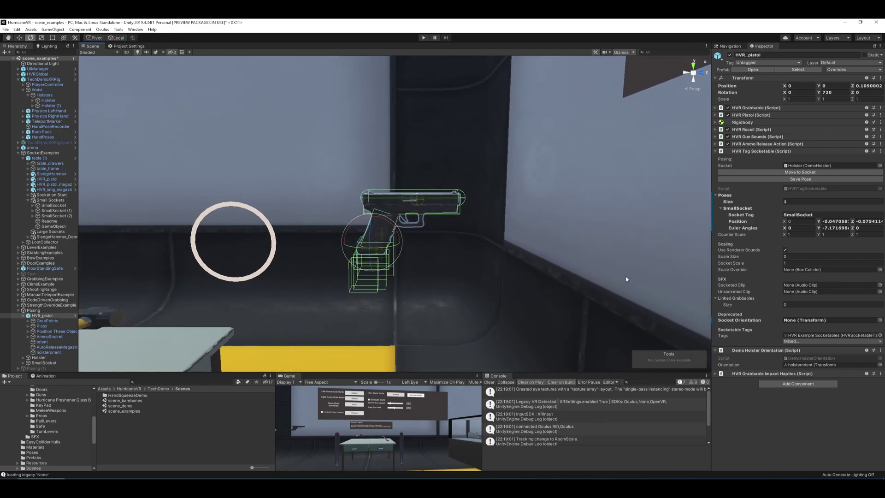
key(w)
right_drag(434, 139, 466, 150)
key(s)
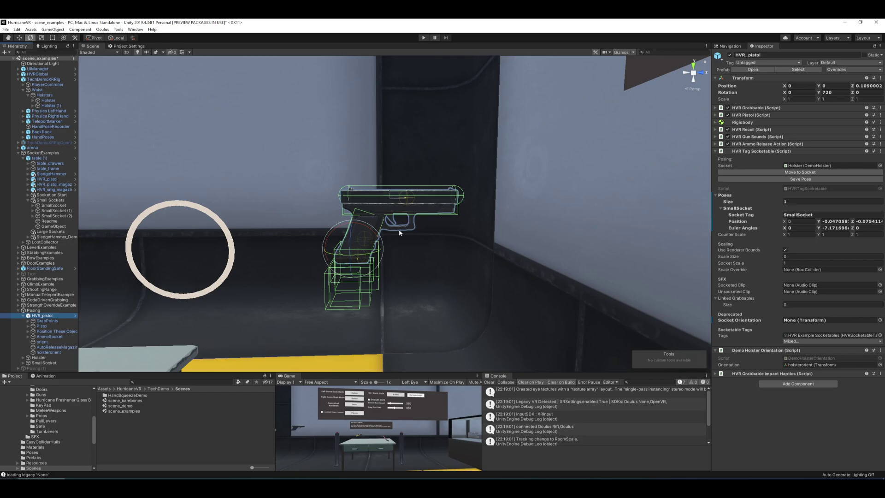
ctrl+drag(370, 229, 419, 274)
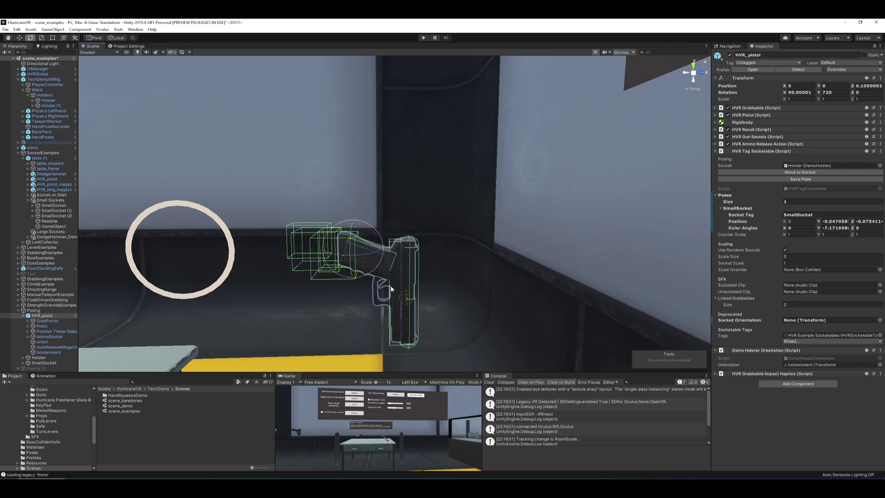
Set the scale of the Ring inside Holster to 1 on all axes
click(24, 357)
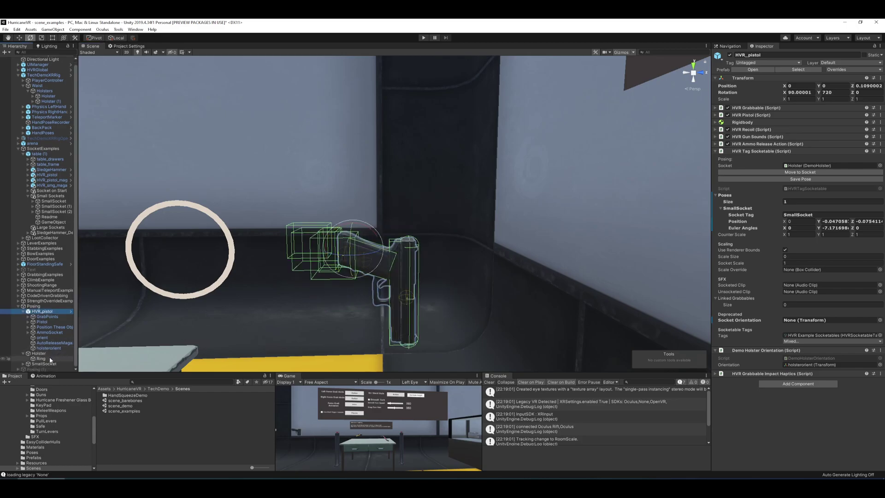
click(41, 358)
click(802, 93)
text(1)
key(Tab)
text(1)
key(Tab)
text(1)
Set the Holster object's scale to X 1.7, Y 1.7 and Z 1.74
click(39, 353)
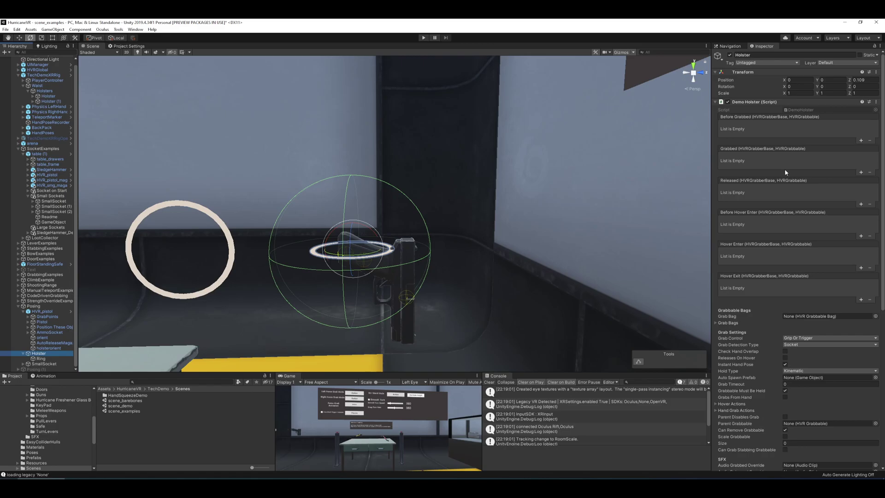
scroll(785, 168, down, 10)
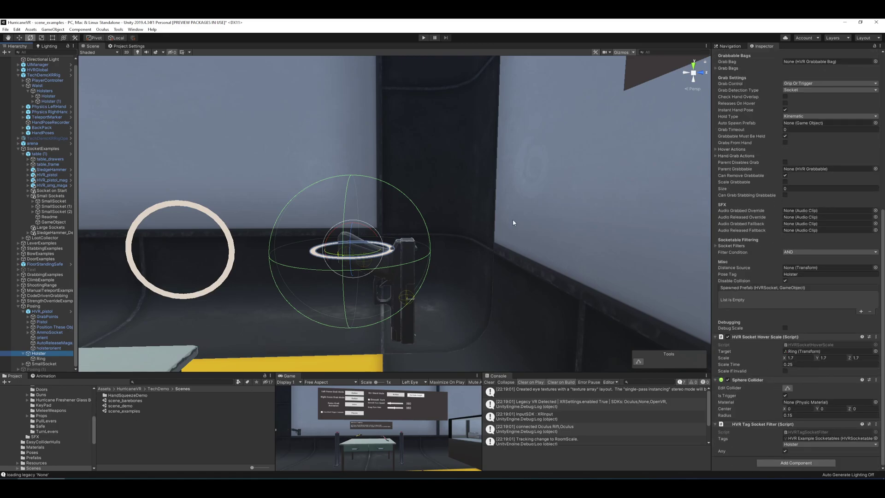
scroll(798, 138, up, 10)
click(800, 93)
text(1.7)
key(Tab)
text(1.7)
key(Tab)
text(1.74)
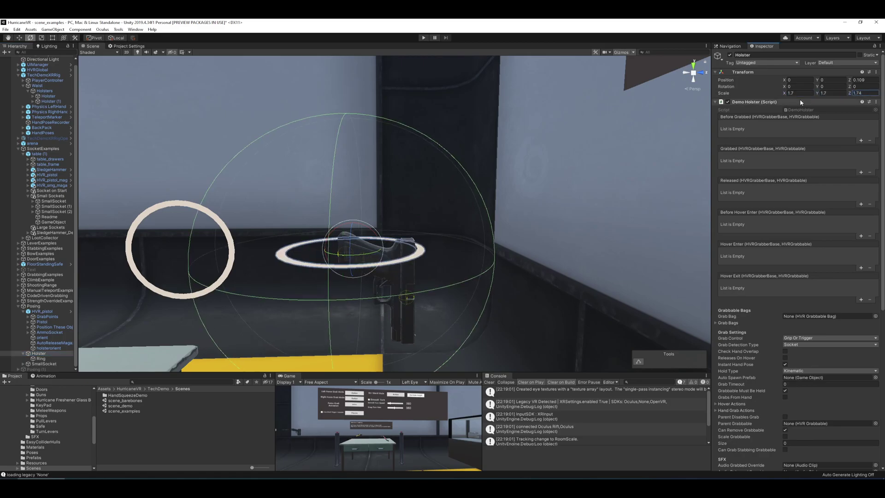
Move the pistol into the holster ring at about Y 0.048, Z 0.047 and save its pose for Holster
click(43, 311)
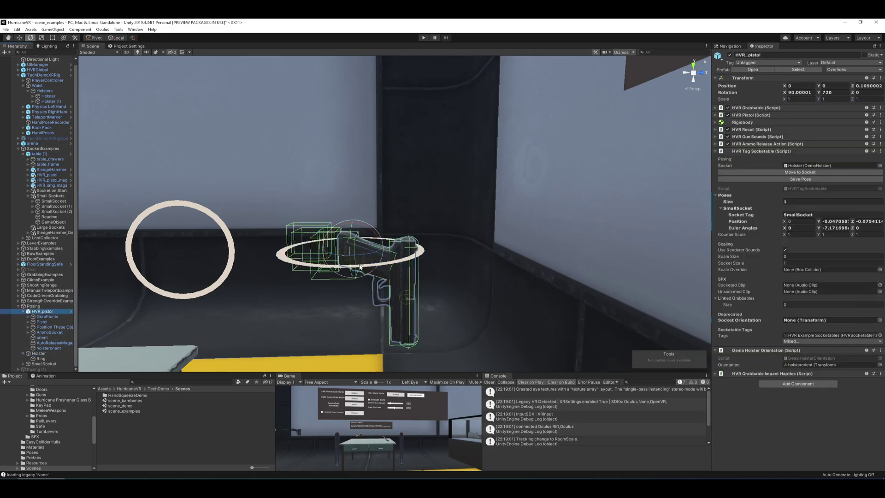
key(w)
drag(361, 267, 348, 228)
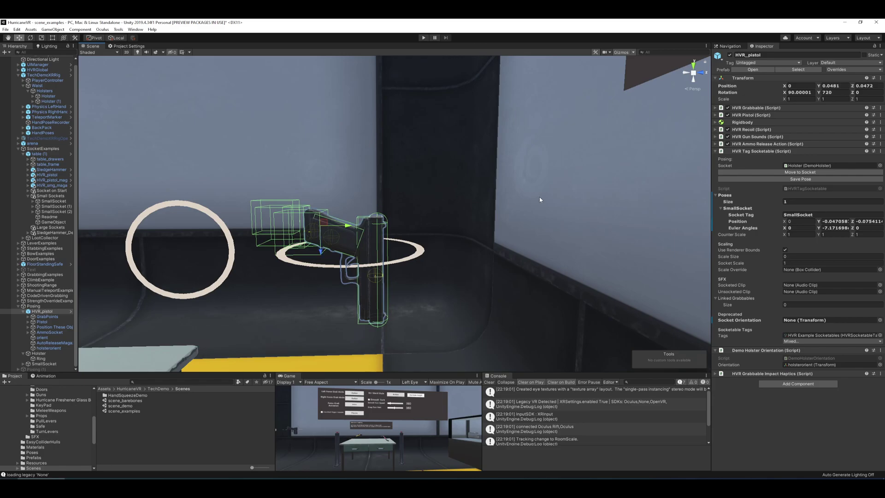
click(797, 179)
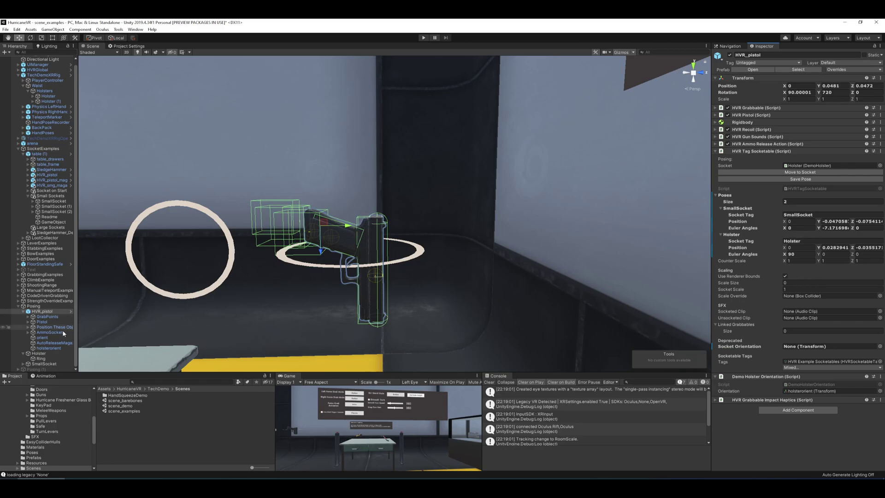
Disable Grabbable Must Be Held on Holster and raise the pistol above the ring to about Y 0.404
click(38, 353)
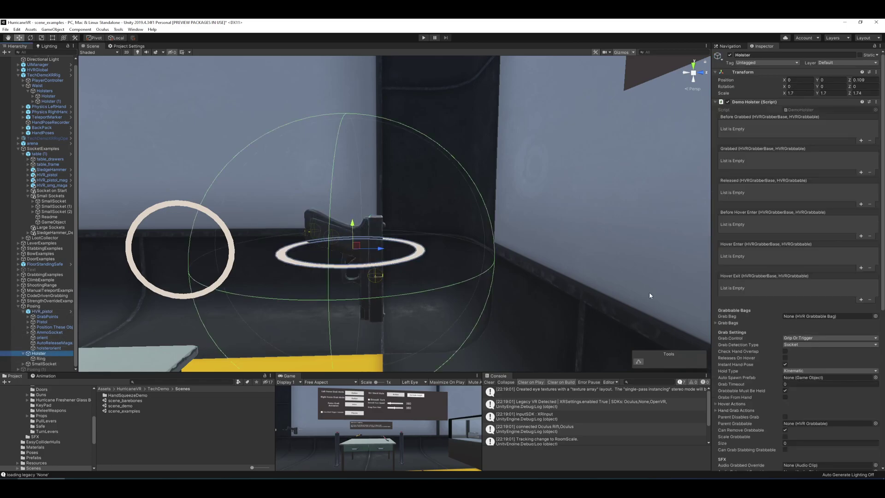
click(785, 390)
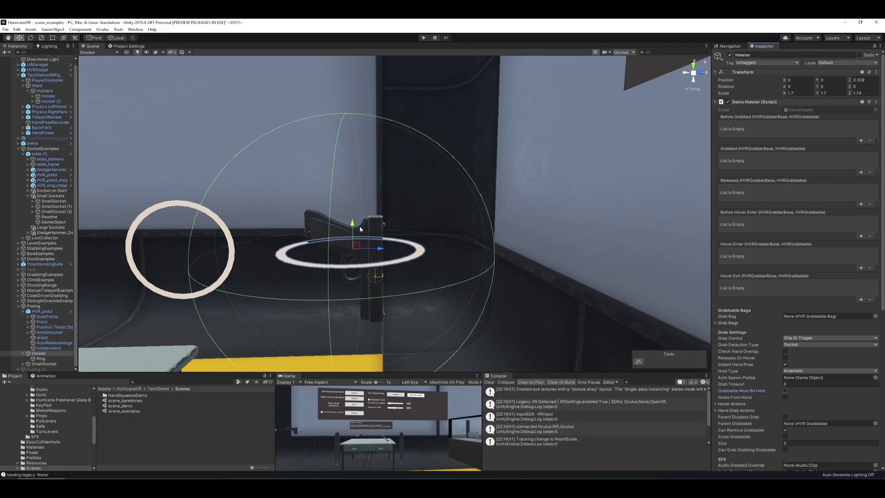
click(42, 312)
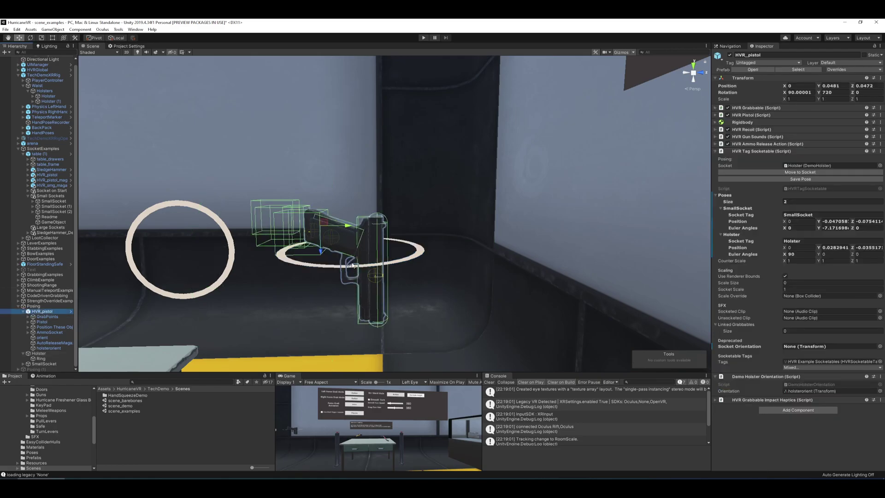
drag(321, 242, 329, 117)
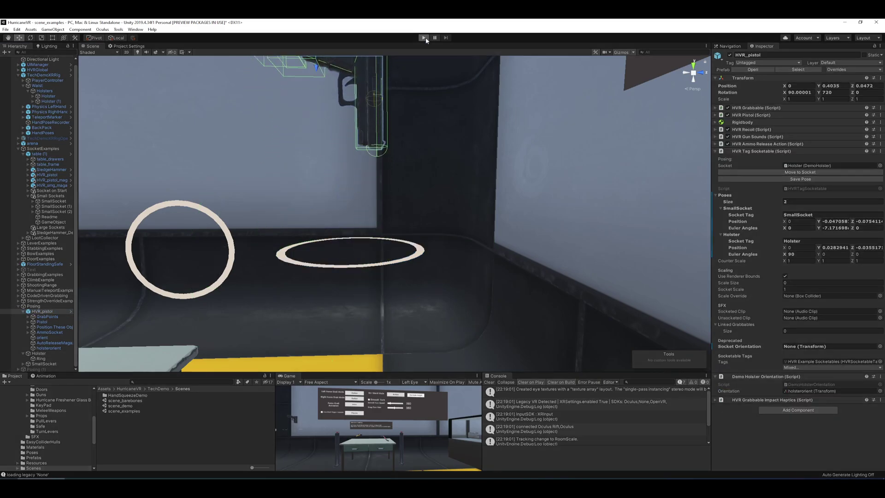
Play-test the Holster pose and remove the Demo Holster Orientation component from HVR_pistol
click(423, 37)
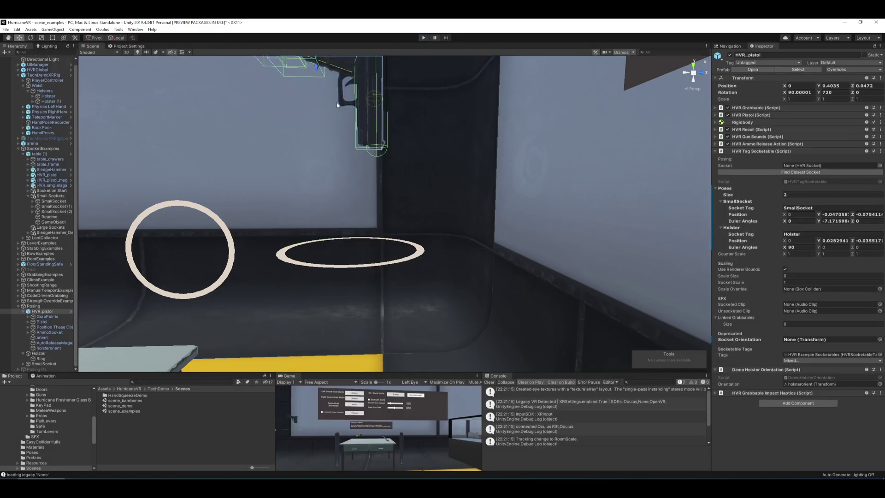
key(w)
right_drag(423, 129, 420, 147)
key(s)
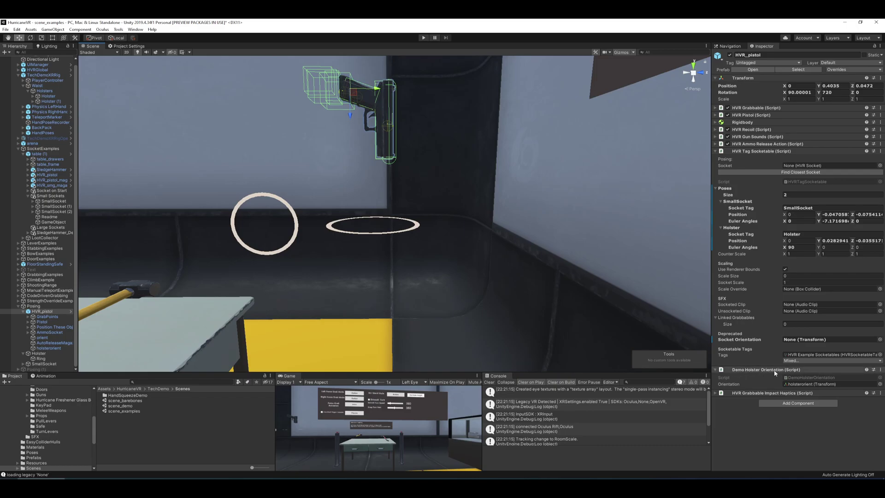
right_click(757, 369)
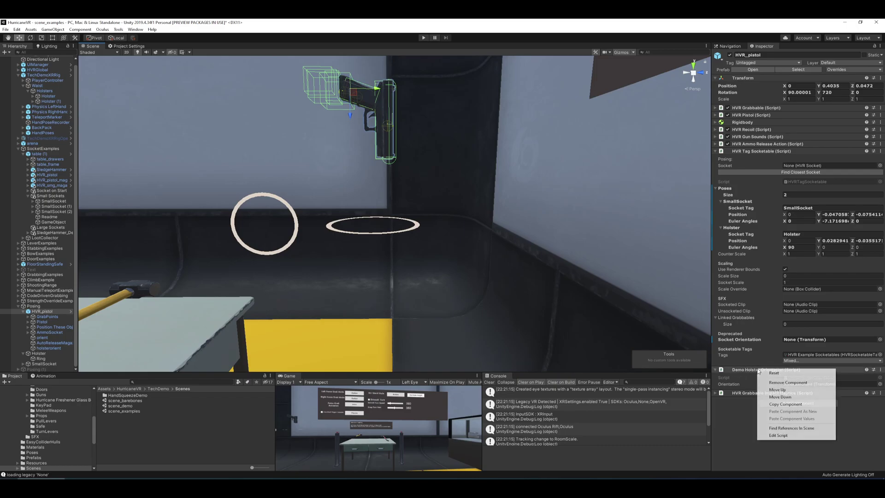
click(783, 383)
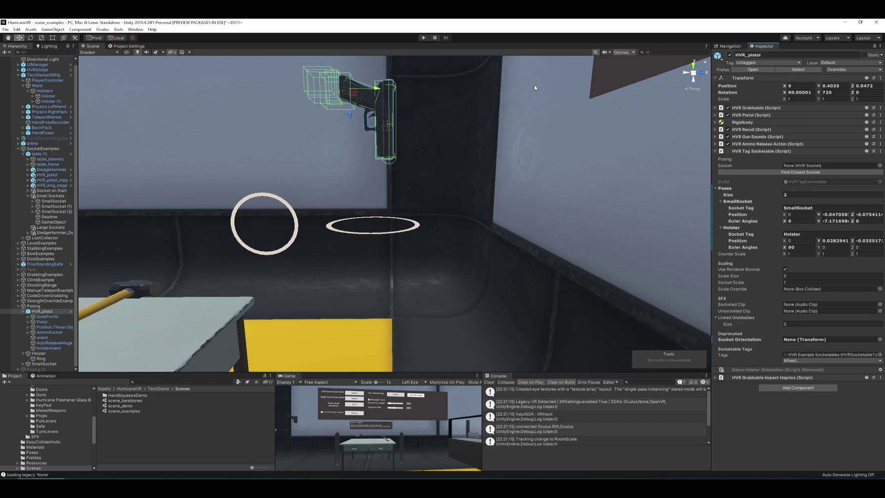
Play-test the scene again, inspect the holstered pistol up close, and stop the test
key(ctrl+p)
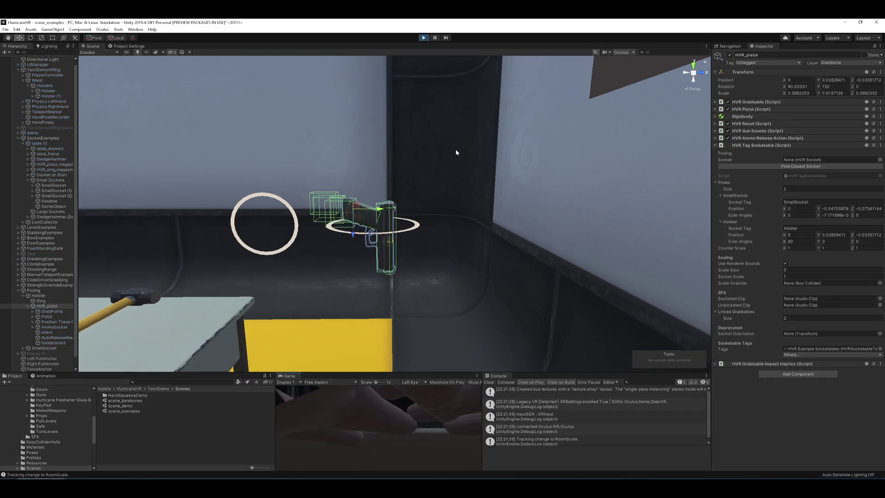
middle_drag(429, 229, 434, 194)
scroll(434, 194, up, 15)
scroll(381, 182, down, 10)
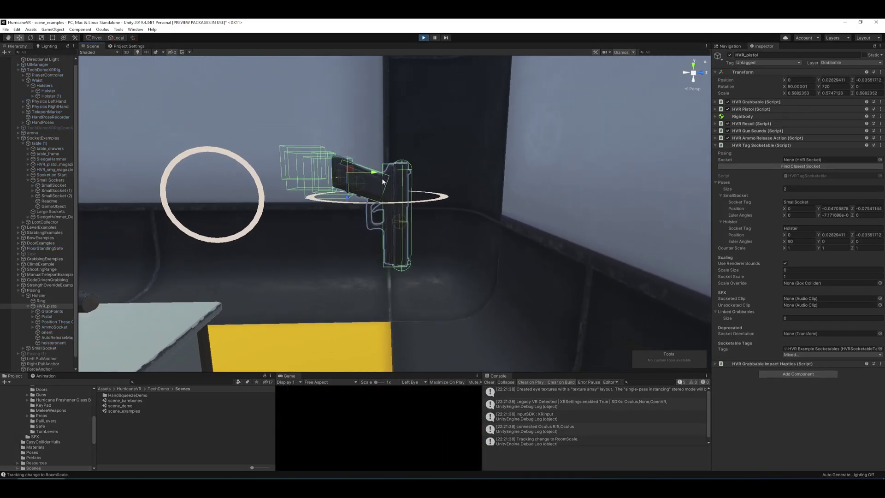
right_drag(475, 203, 476, 188)
scroll(476, 188, up, 8)
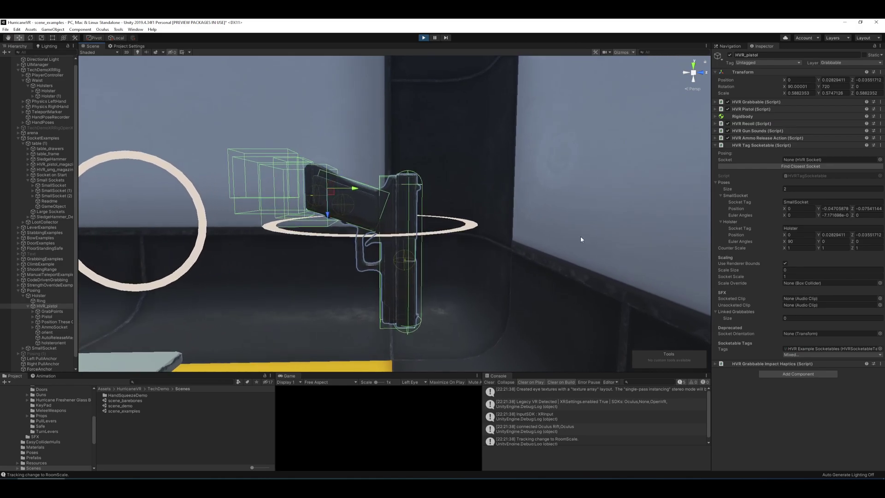
click(423, 37)
Lower the pistol to about Y 0.229 above the holster ring and find its closest socket
key(w)
right_drag(456, 114, 456, 114)
drag(362, 110, 363, 168)
click(794, 172)
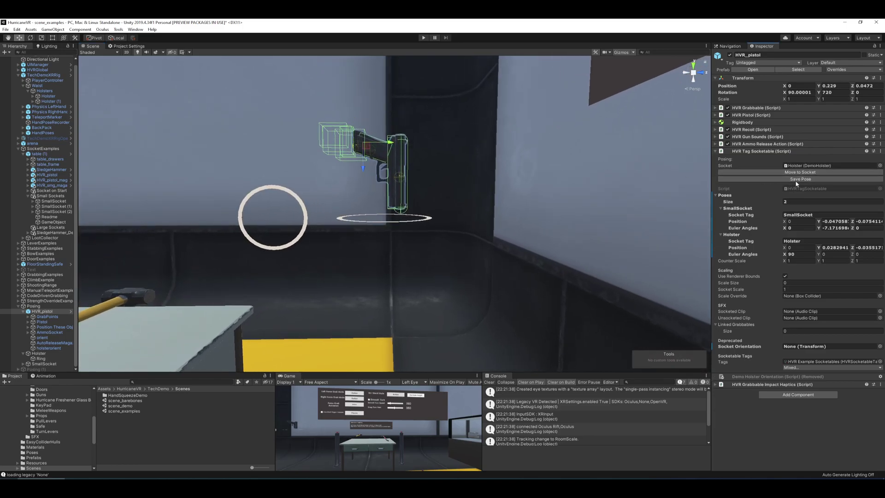
Re-save the Holster pose with the pistol at about Y 0.167, and again at about Y -0.01
click(797, 180)
drag(361, 174, 361, 193)
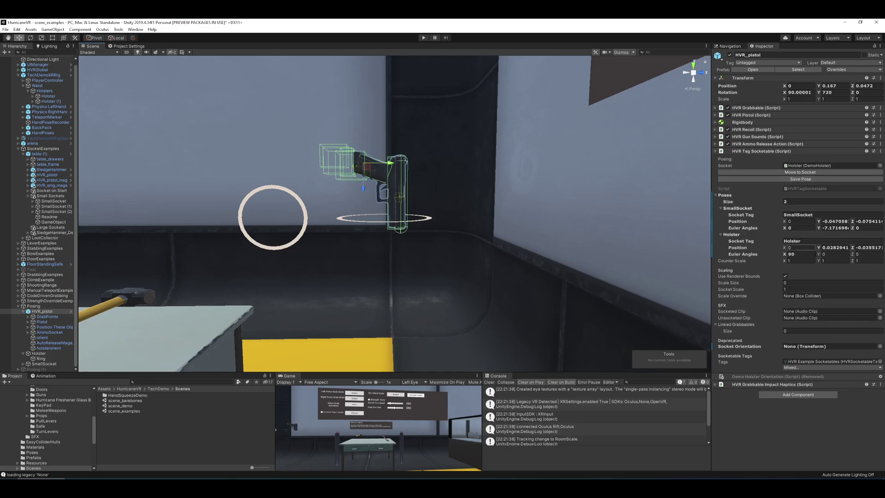
click(812, 180)
drag(363, 185, 385, 241)
click(807, 183)
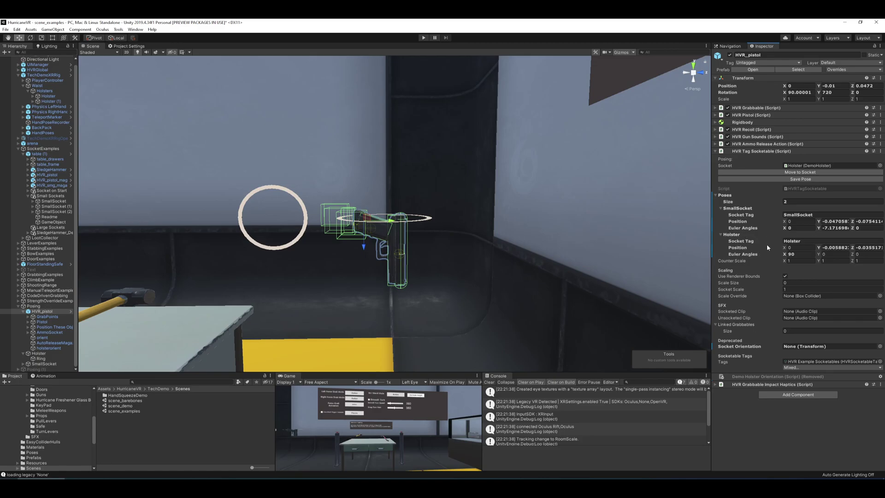
Move the pistol to about Y 0.093, Z 0.083 and save that pose for Holster
drag(362, 249, 422, 214)
click(811, 179)
click(793, 179)
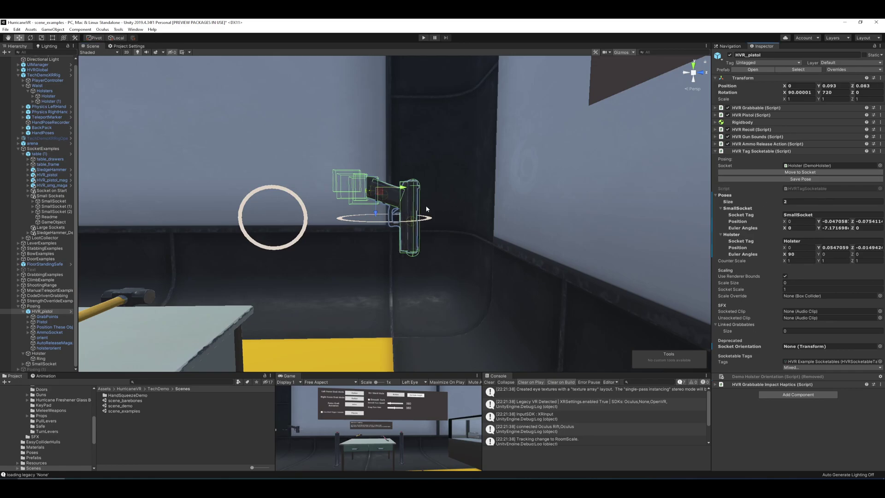
Assign SmallSocket as the pistol's posing socket and apply that socket's scale to the pistol
alt+drag(472, 153, 467, 149)
scroll(467, 149, up, 8)
scroll(466, 149, down, 8)
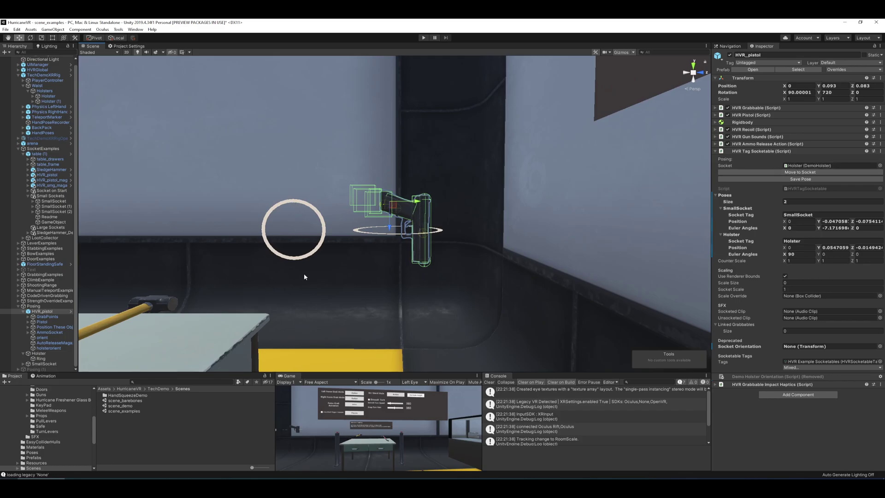
drag(49, 353, 825, 166)
click(40, 354)
key(ctrl+z)
click(800, 172)
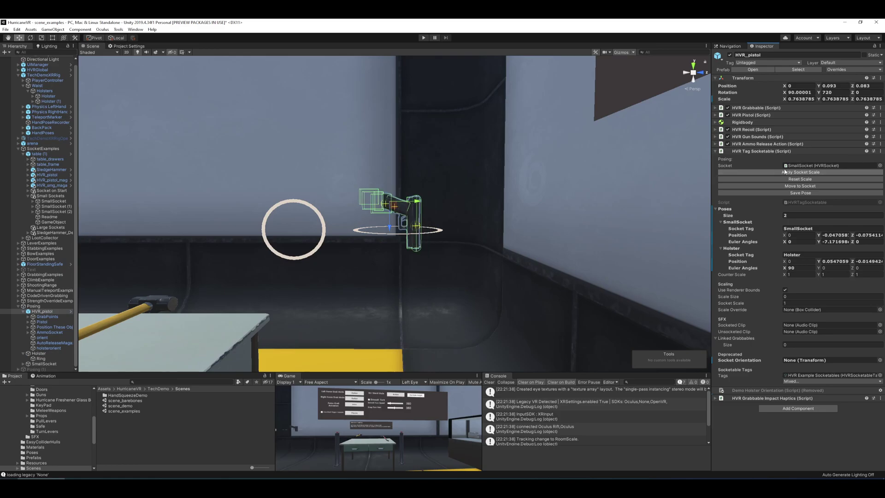
Move the scaled pistol into the SmallSocket ring at about Y 0.064, Z -0.266, and reset its scale to 1
drag(413, 206, 277, 234)
key(w)
right_drag(352, 188, 358, 178)
scroll(461, 163, down, 7)
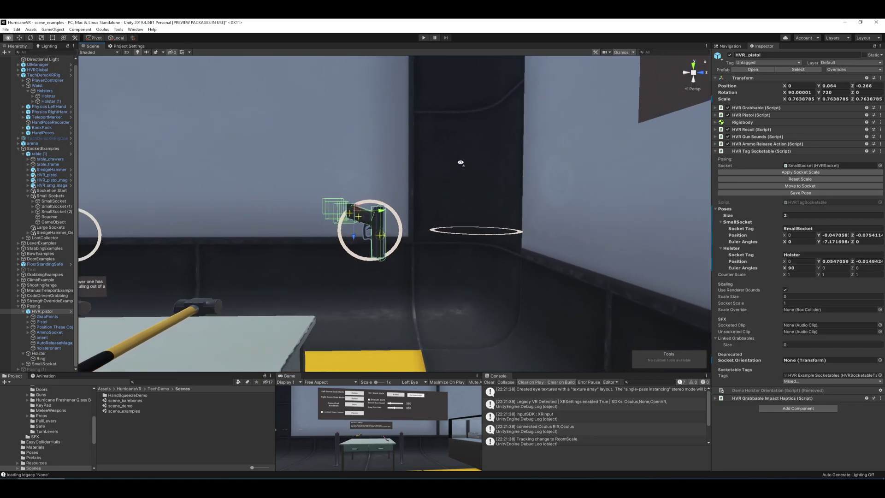
scroll(461, 162, up, 7)
click(814, 179)
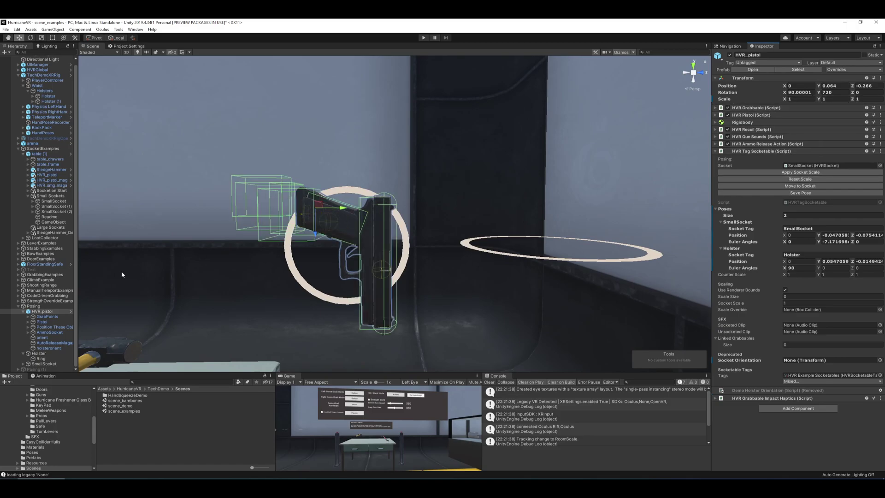
Examine the full-size pistol against the SmallSocket ring and check the SmallSocket entry in its saved poses
right_drag(411, 158, 411, 159)
key(s)
key(w)
key(d)
alt+drag(410, 158, 387, 205)
key(d)
right_drag(493, 155, 492, 154)
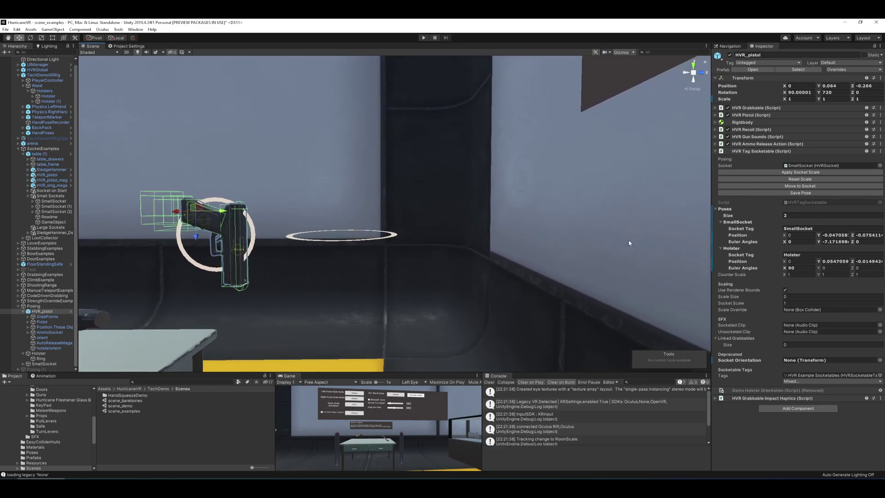
click(822, 229)
mouse_move(401, 172)
alt+mouse_down()
mouse_move(424, 161)
mouse_move(399, 169)
alt+mouse_up()
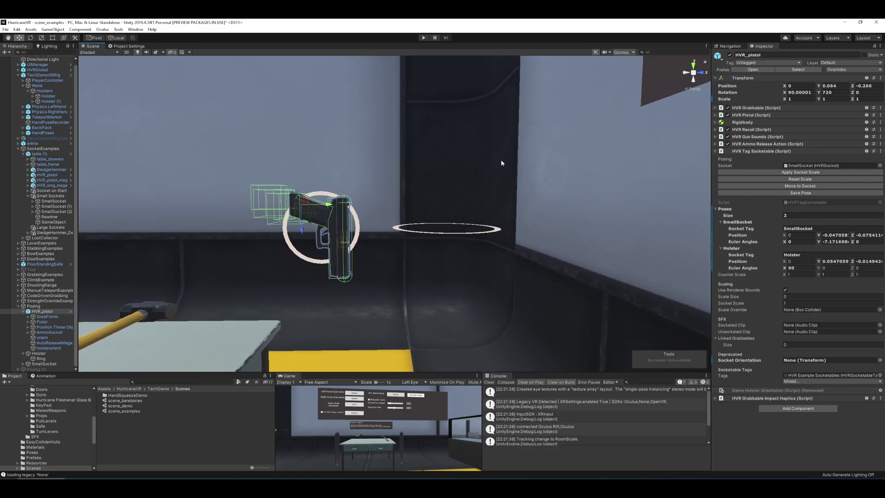